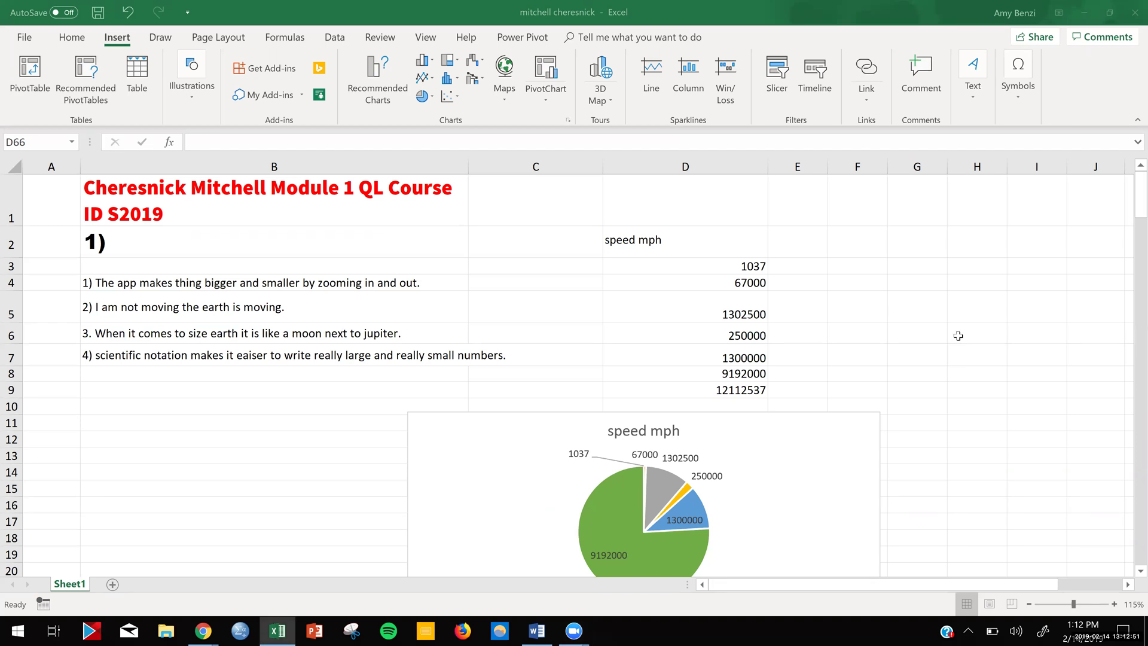
Step: Review section 1's written answers, the speed mph data and pie chart, and the planet comparison image
scroll(957, 334, down, 1)
scroll(958, 336, down, 1)
scroll(957, 335, up, 2)
scroll(958, 336, down, 2)
scroll(958, 335, up, 1)
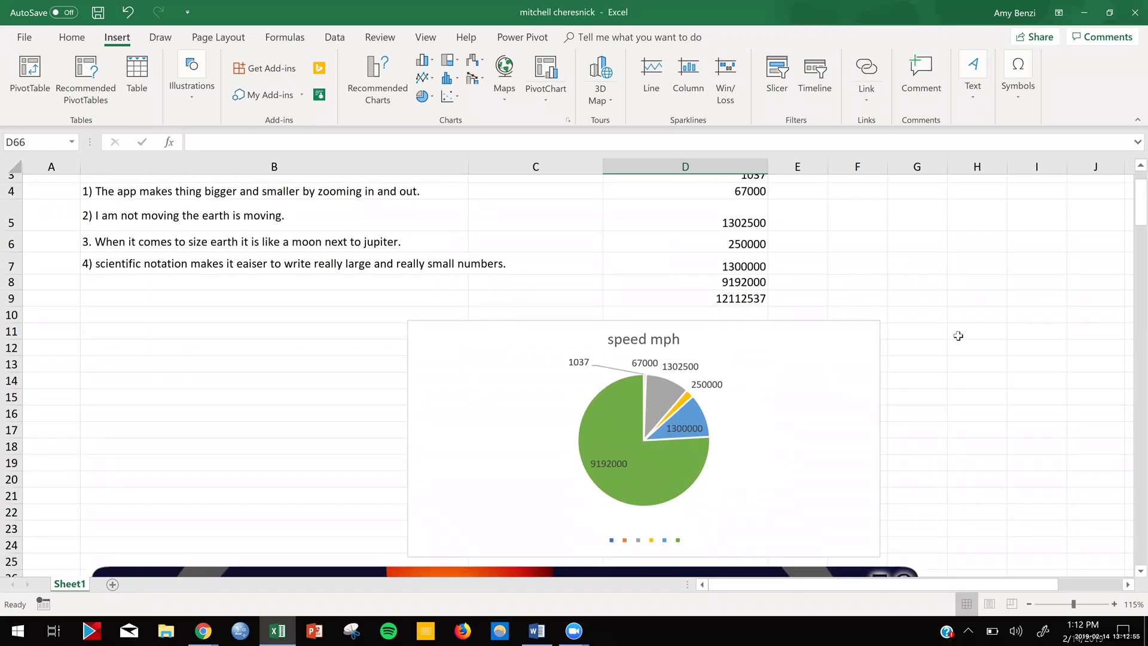
scroll(958, 336, up, 1)
scroll(958, 336, down, 3)
scroll(958, 335, down, 5)
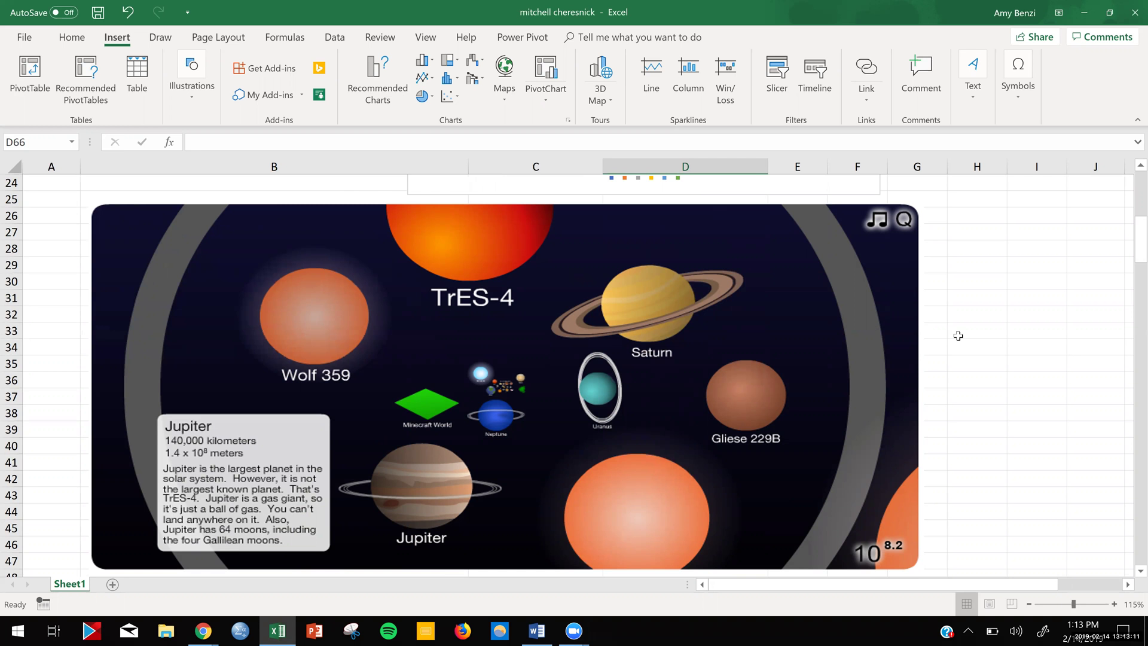
scroll(957, 335, up, 8)
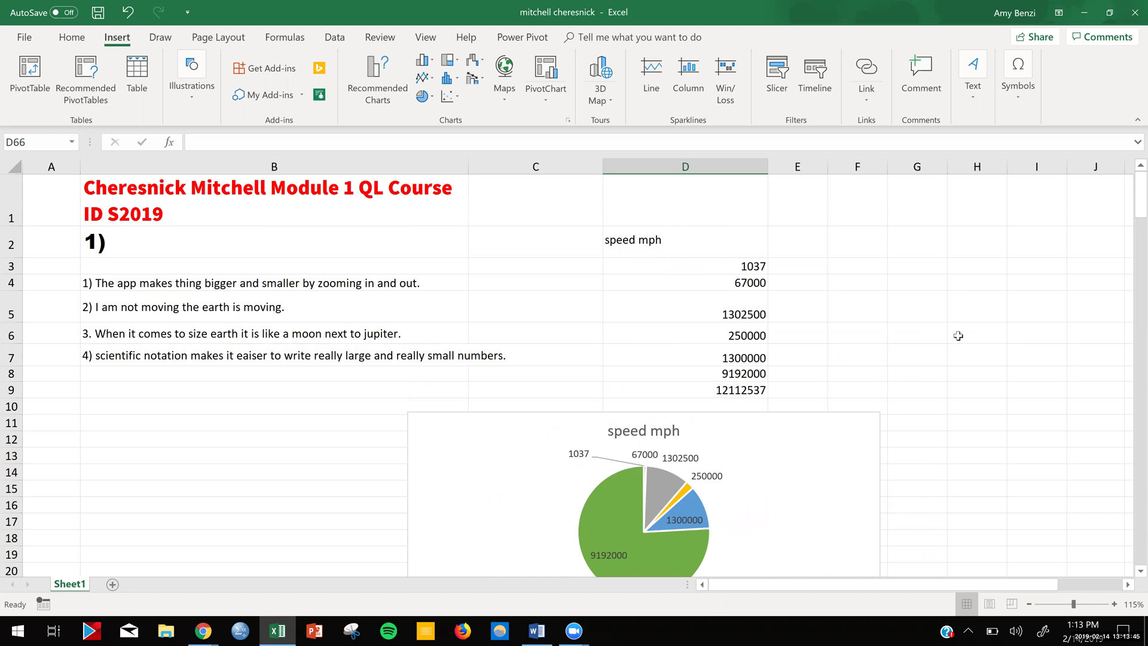
Step: Review section 2's written answers, the bowlers' scores chart, and the Contributors table with its column and ring charts
scroll(958, 335, down, 18)
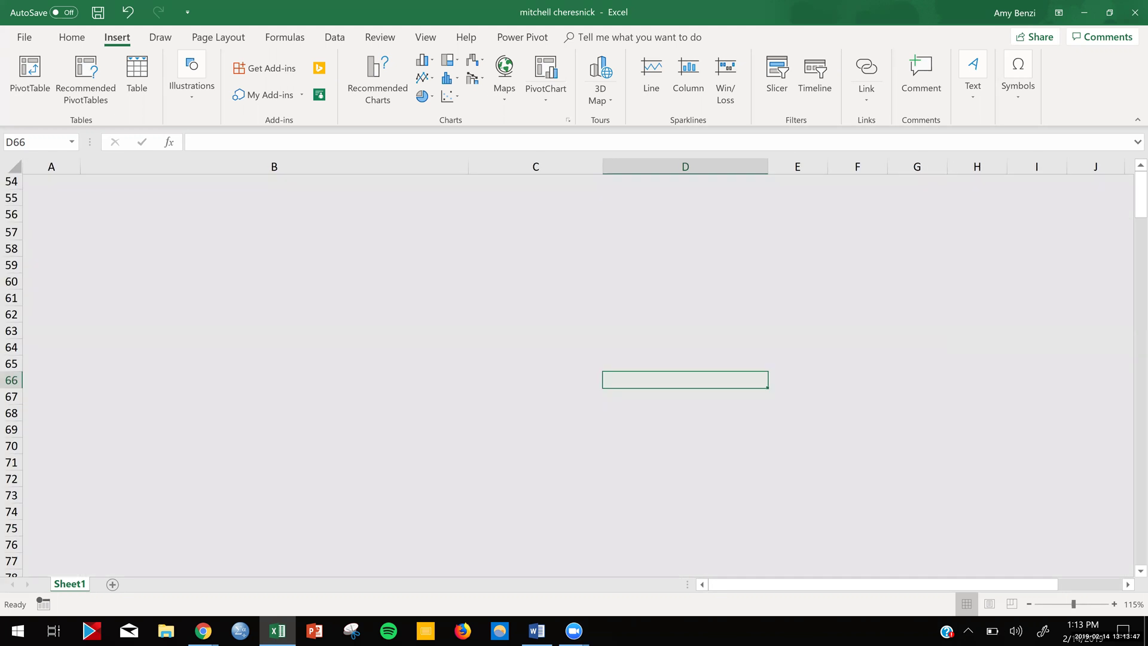
scroll(958, 338, up, 2)
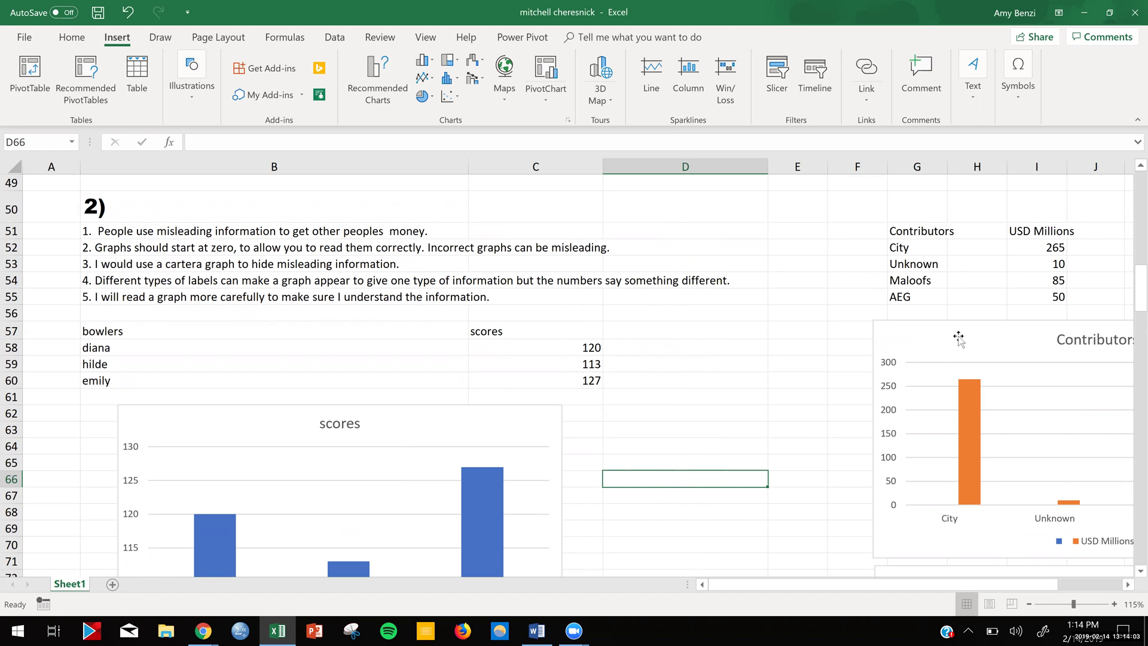
scroll(958, 339, down, 3)
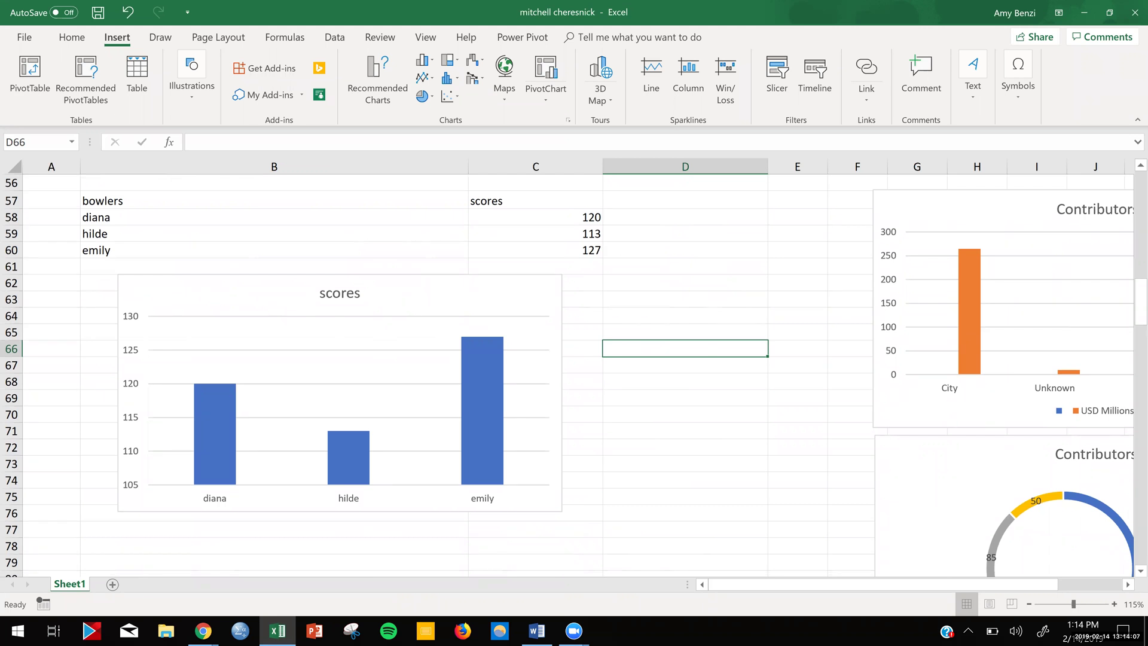
scroll(568, 368, right, 5)
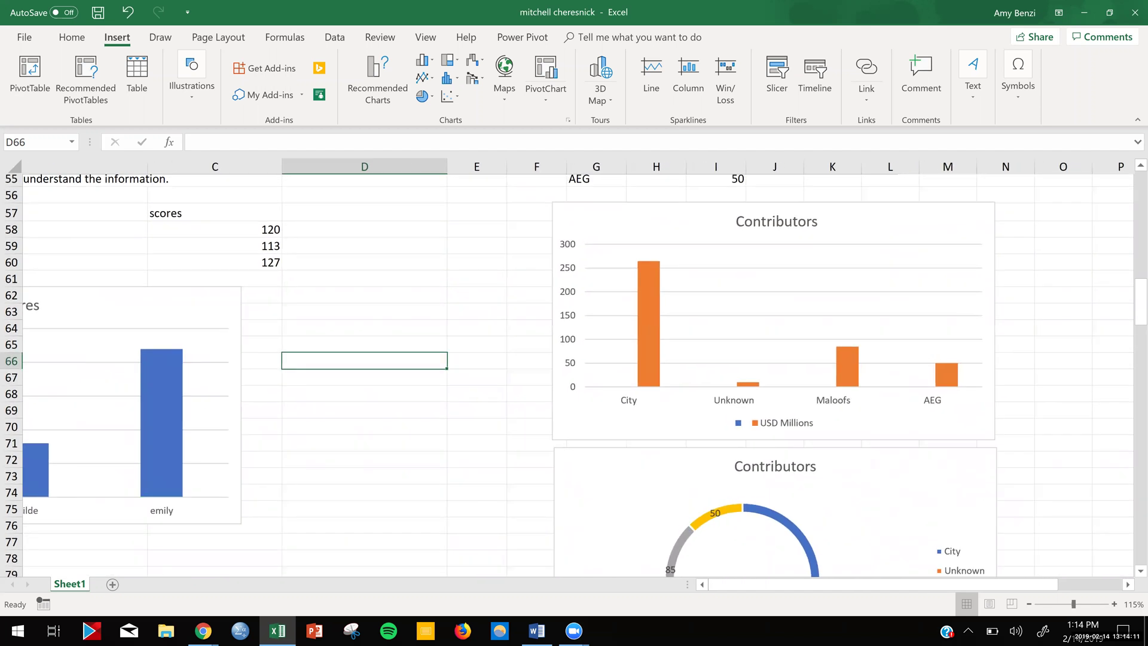
scroll(568, 368, right, 3)
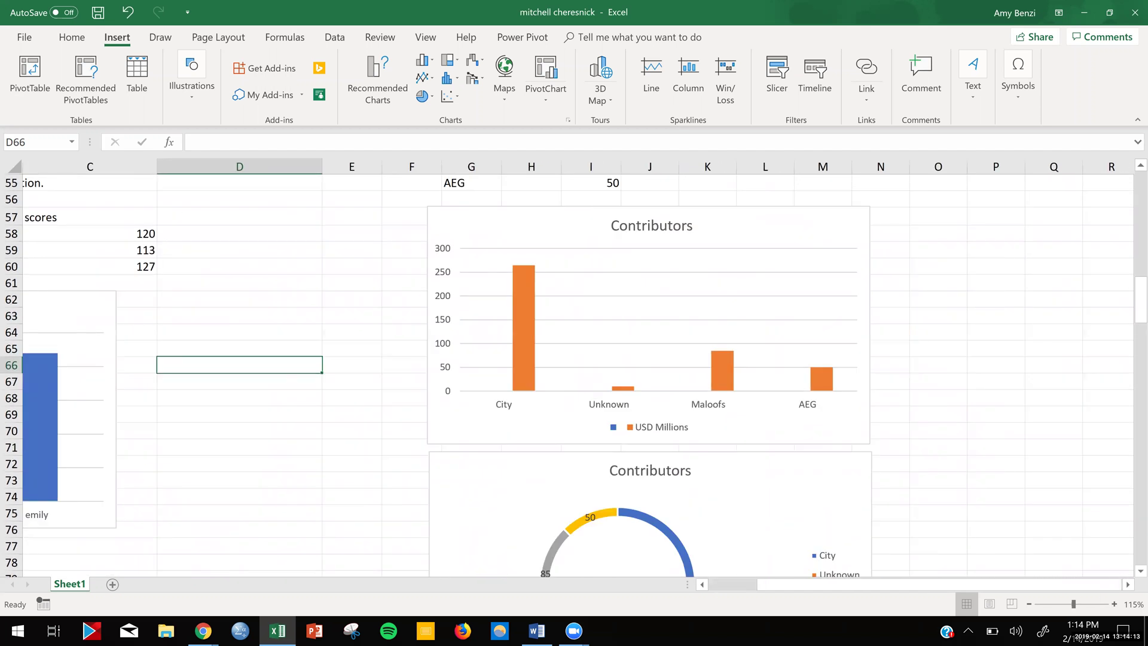
scroll(568, 368, down, 2)
scroll(567, 368, up, 1)
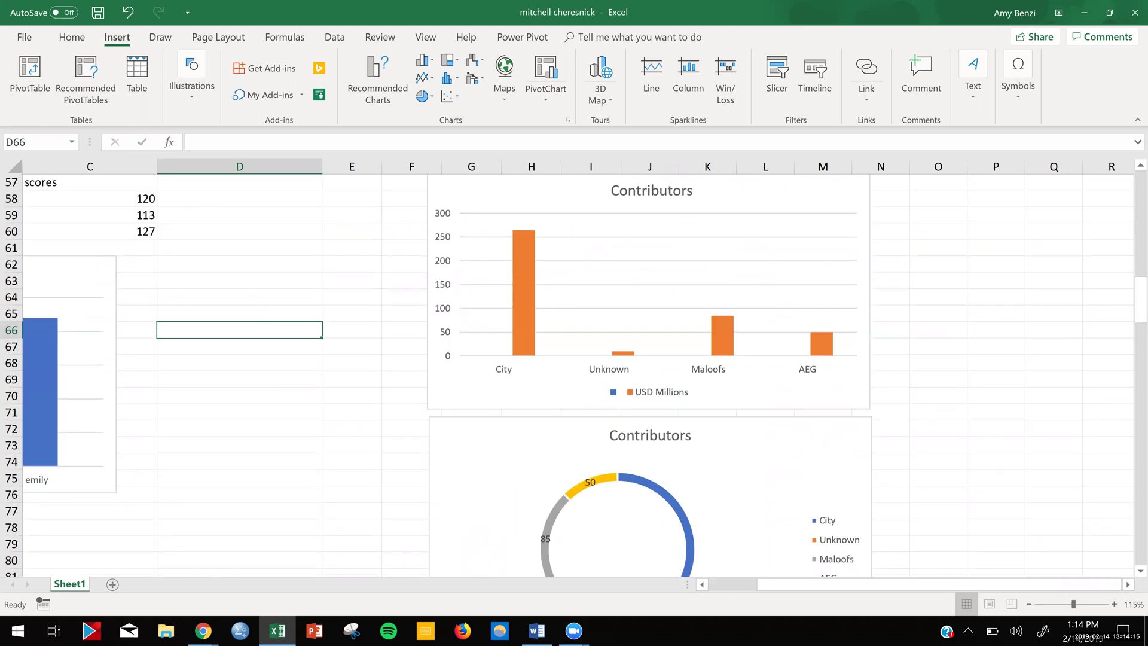
click(938, 430)
key(Down)
key(Down)
key(Down)
scroll(958, 336, up, 3)
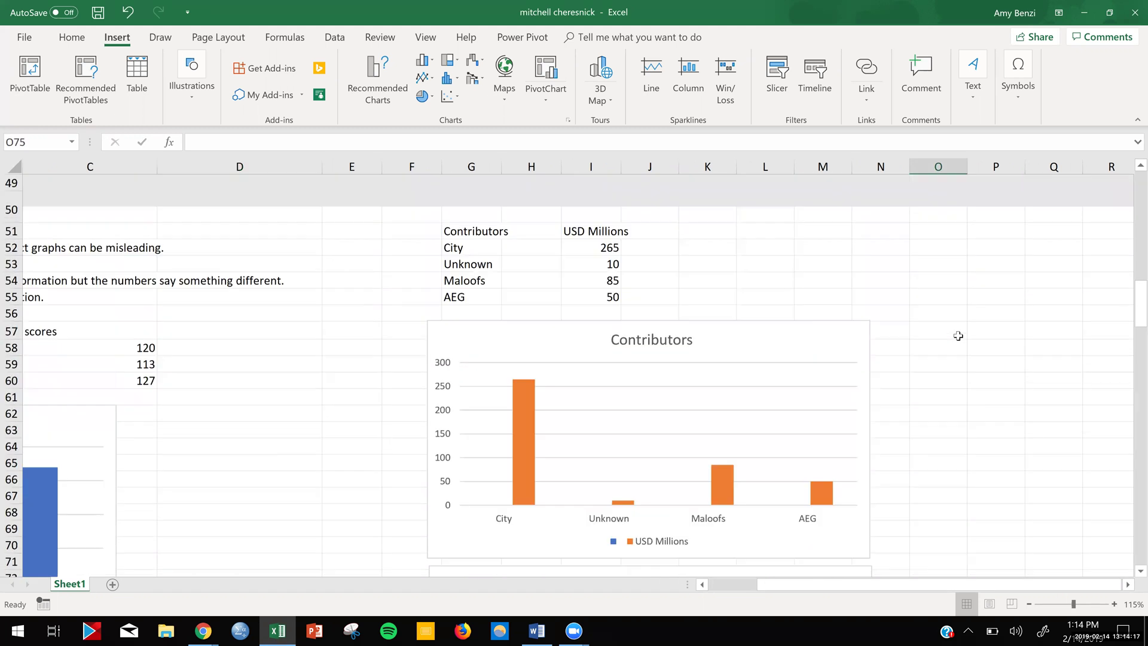
scroll(957, 336, down, 1)
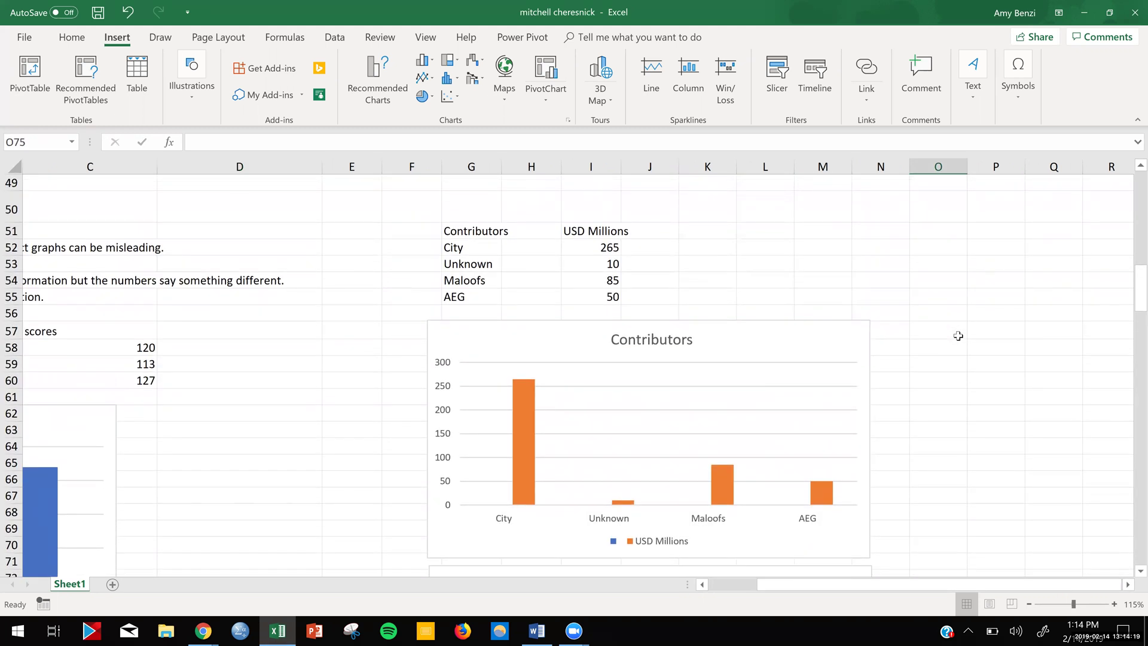
scroll(958, 336, left, 5)
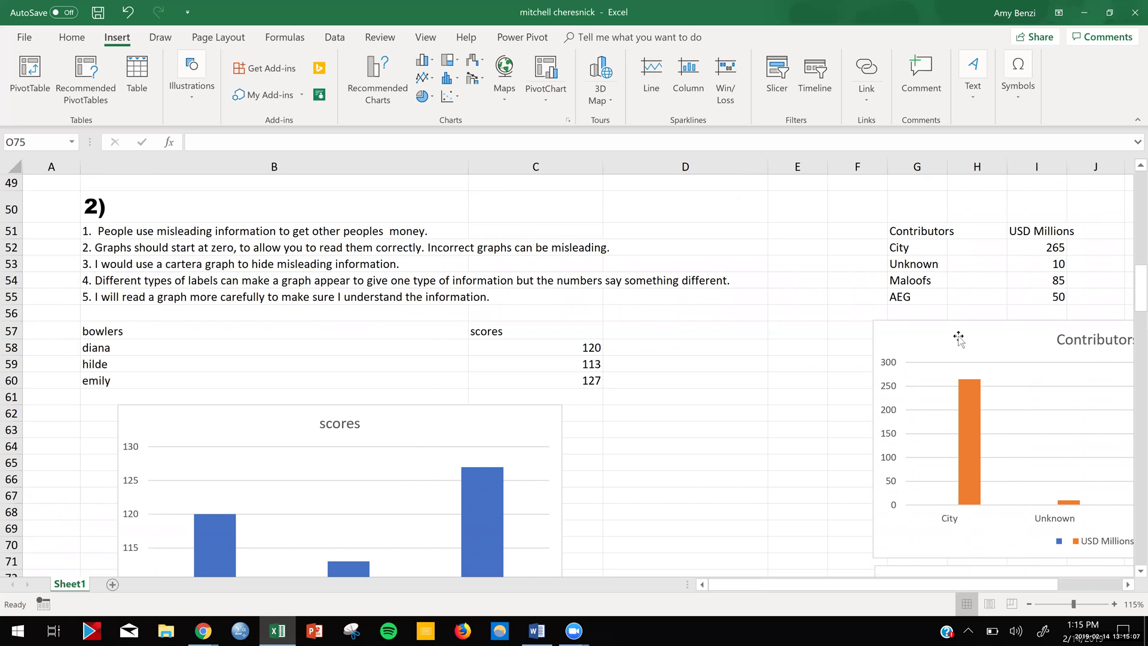
Step: Review section 3's written answers, the table of American health statistics, and the Venn diagram of obesity, diabetes and high blood pressure
scroll(958, 339, down, 7)
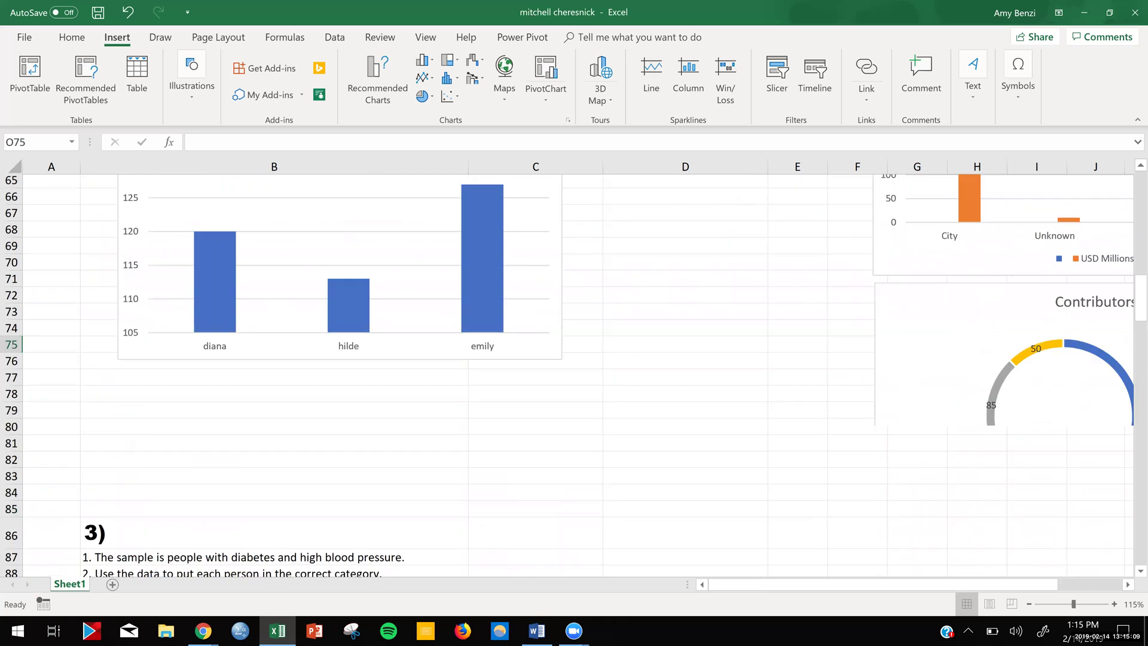
scroll(574, 376, down, 5)
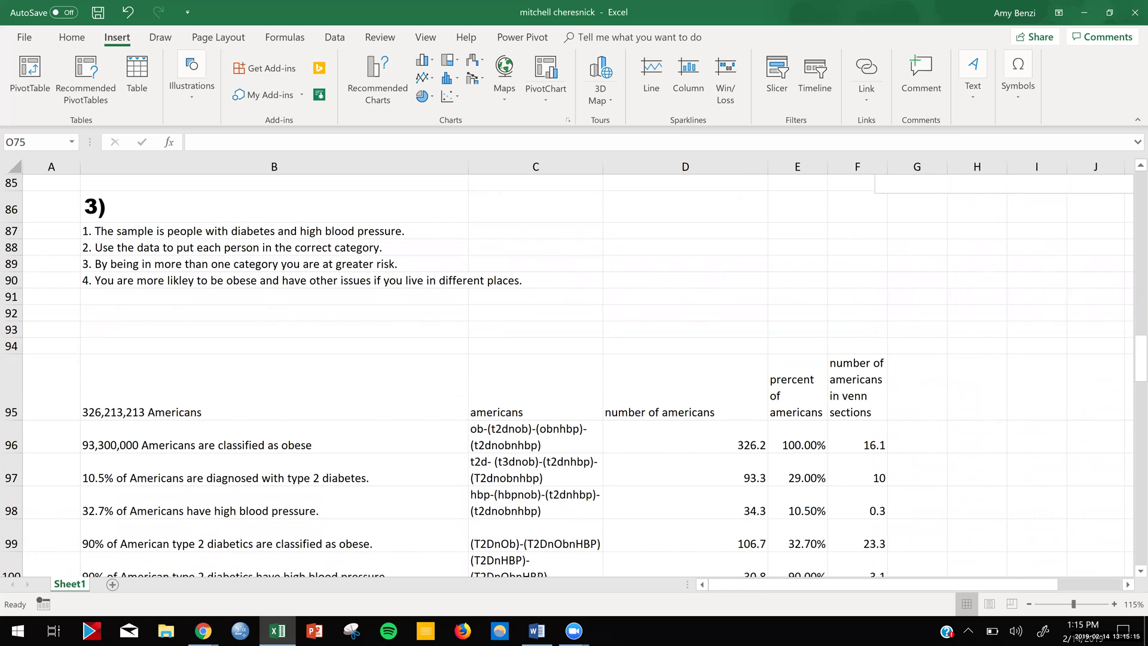
scroll(574, 371, down, 2)
scroll(573, 371, right, 1)
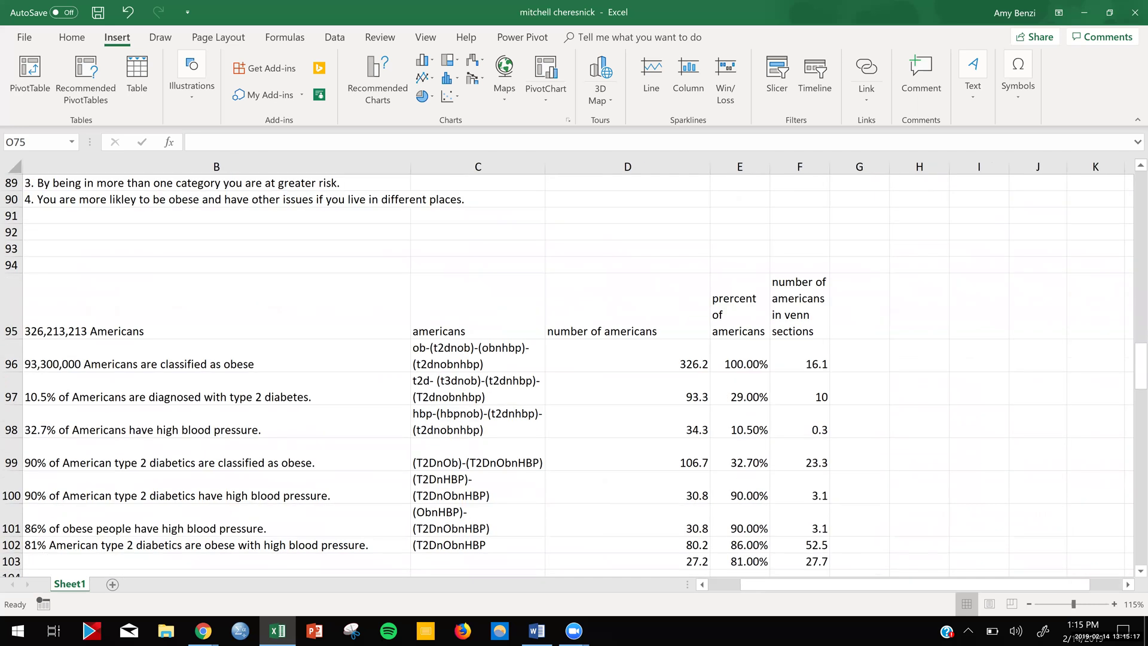
scroll(958, 336, down, 3)
scroll(959, 336, left, 1)
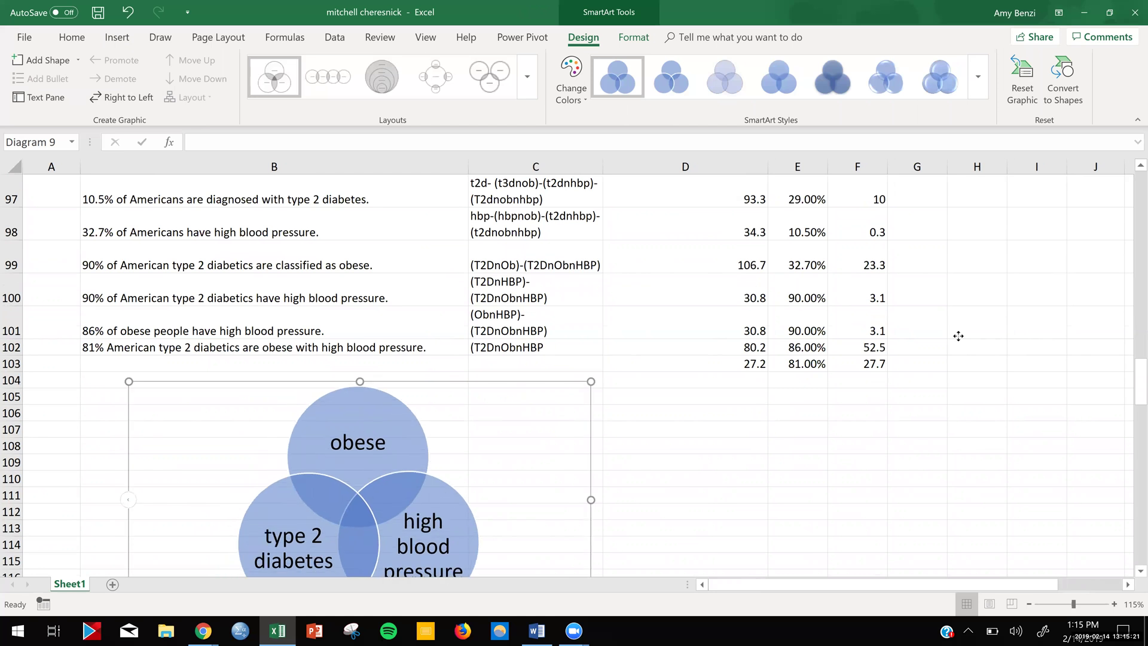
scroll(959, 336, down, 2)
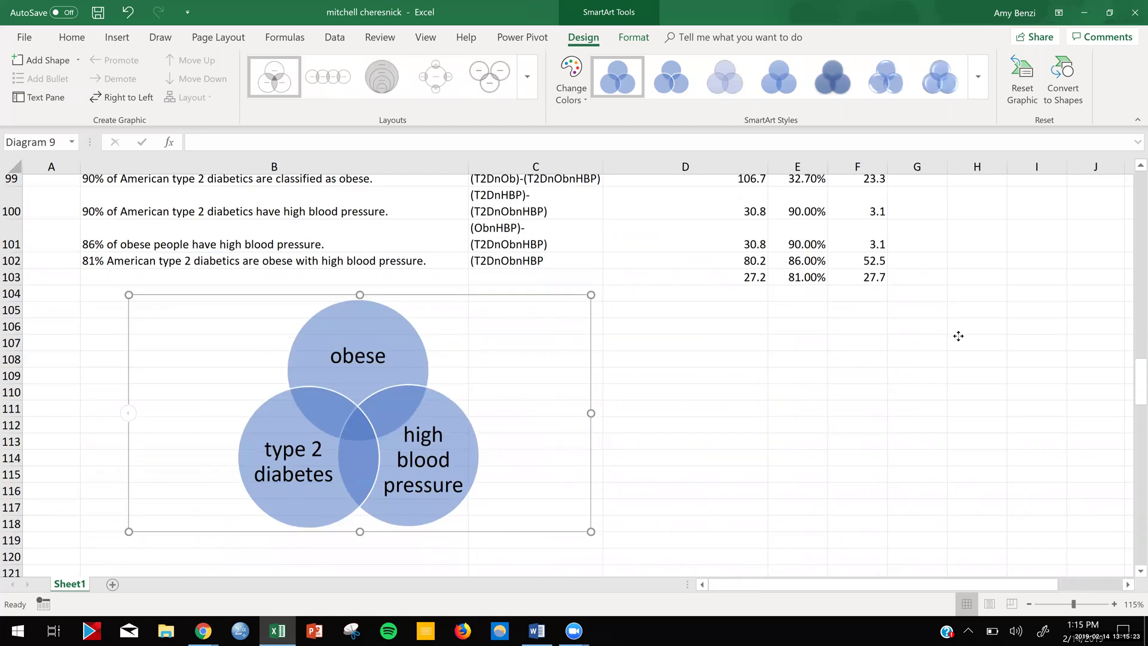
scroll(958, 336, up, 1)
scroll(958, 336, up, 3)
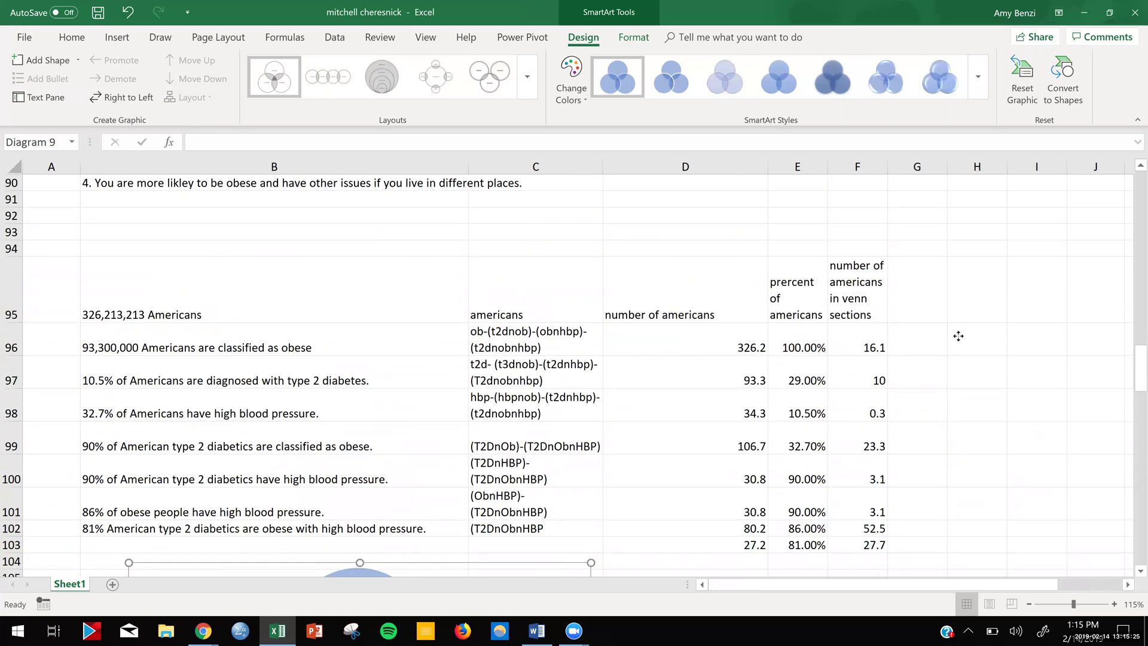
scroll(958, 336, up, 3)
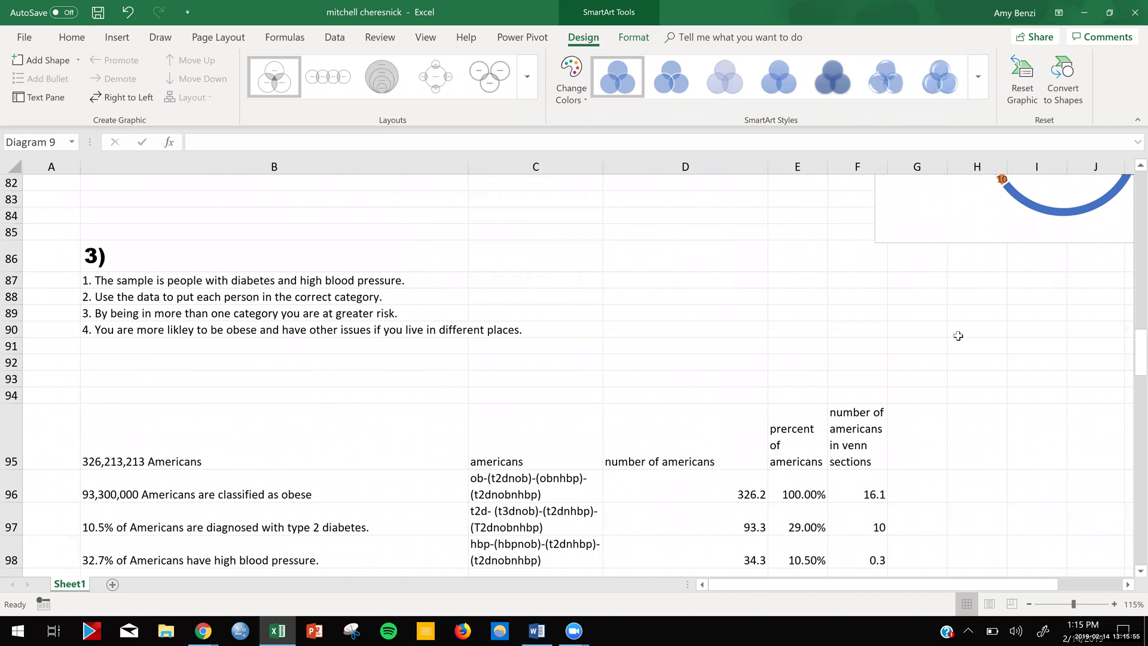
Step: Review section 4's written answers, the mall people and army people data, and the accompanying line chart
scroll(957, 336, down, 8)
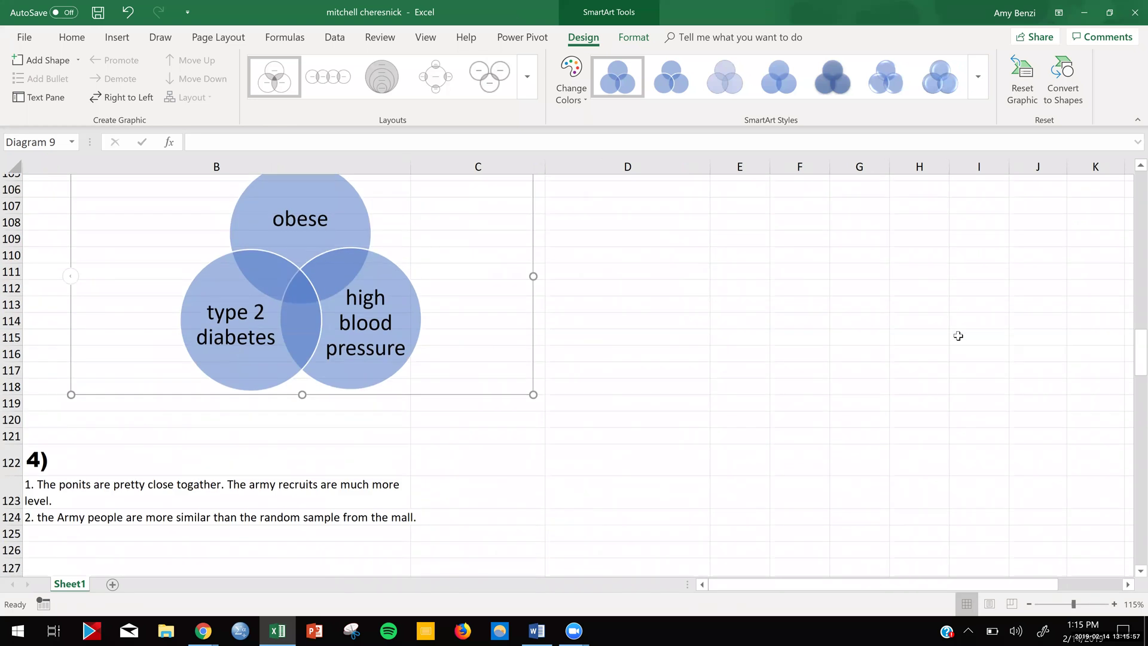
scroll(957, 336, down, 2)
scroll(957, 336, down, 2)
scroll(958, 335, left, 1)
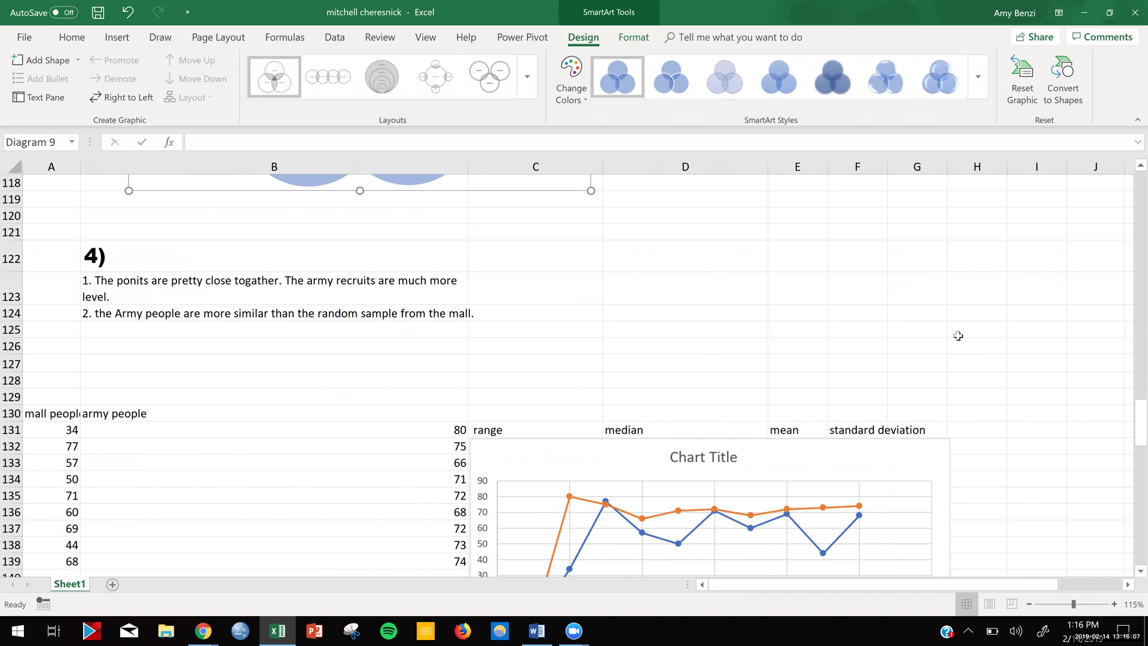
scroll(958, 335, down, 2)
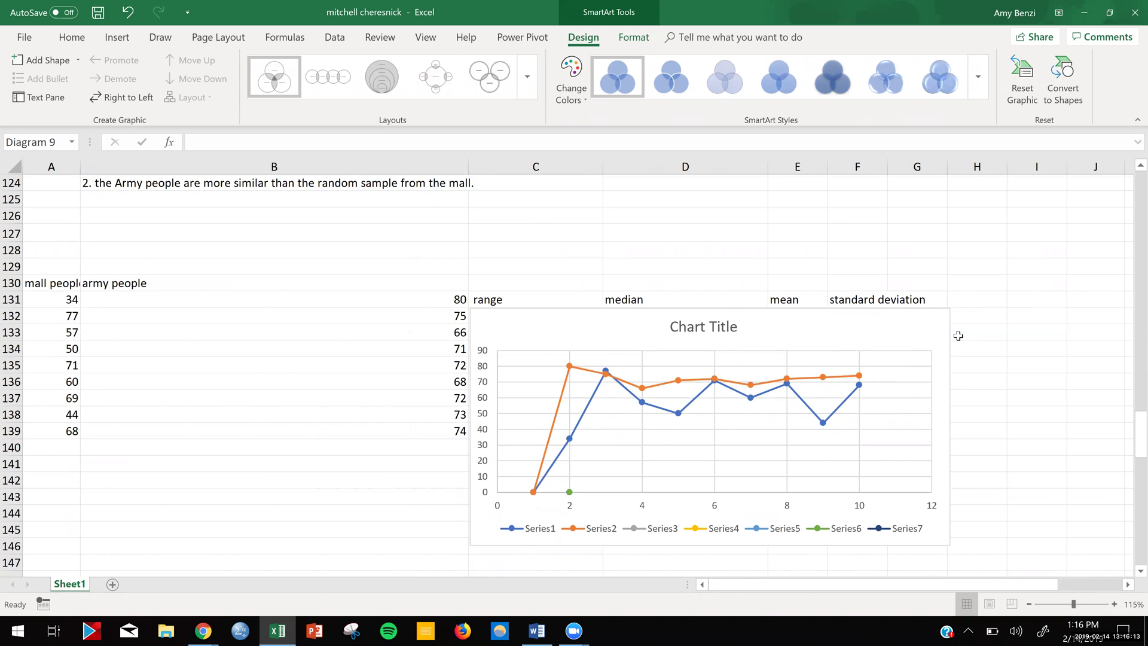
scroll(958, 335, up, 1)
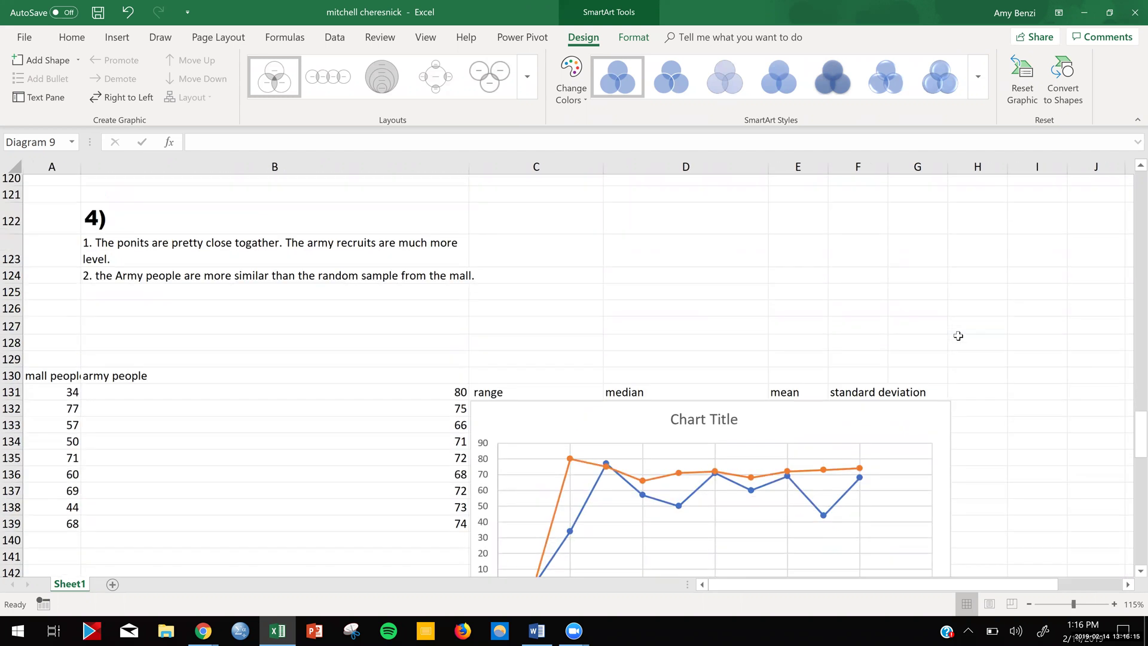
scroll(958, 335, up, 1)
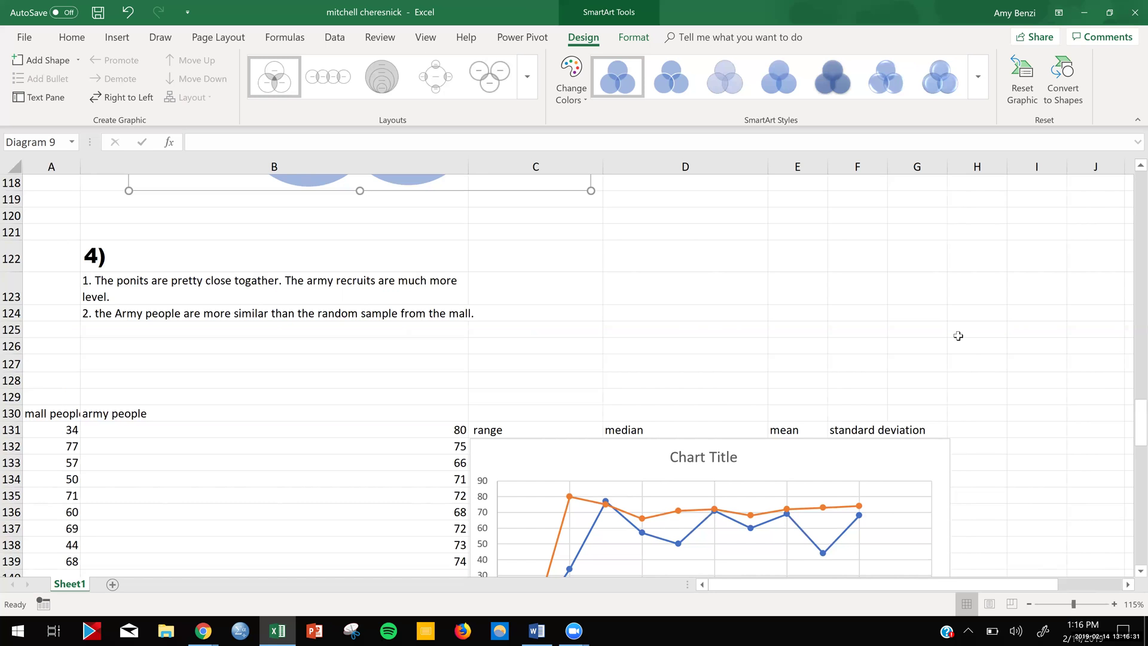
Step: Review section 5's written answers on the normal curve, the two rows of values, and both charts beneath them
scroll(958, 335, down, 10)
scroll(958, 336, right, 1)
scroll(957, 336, up, 1)
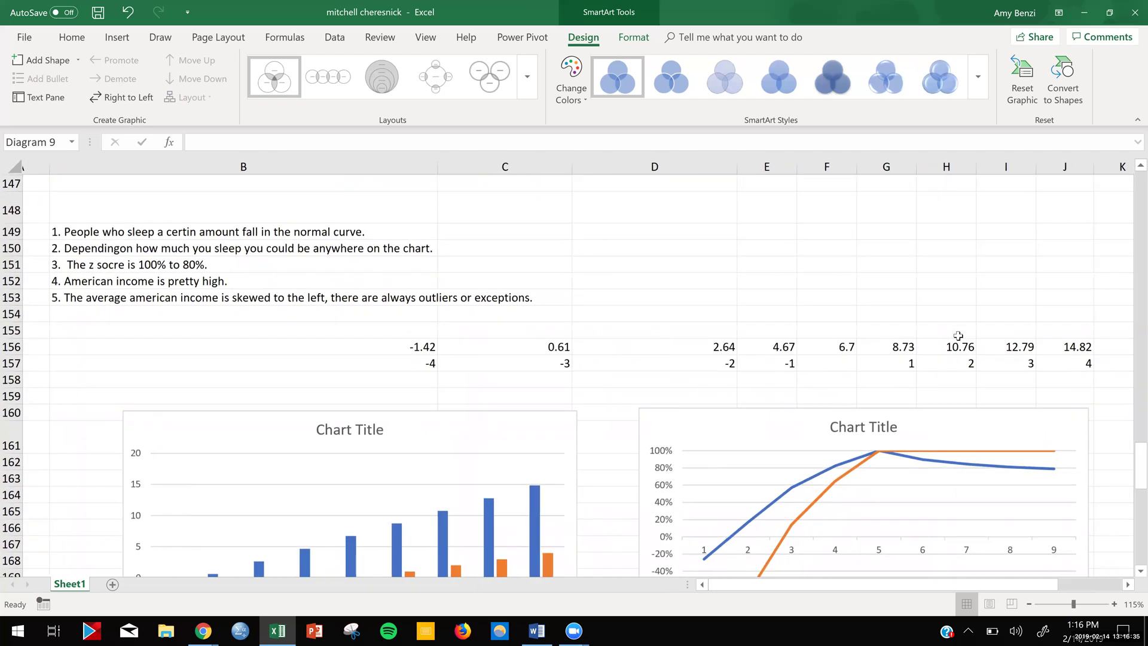
scroll(958, 336, left, 1)
scroll(957, 336, down, 3)
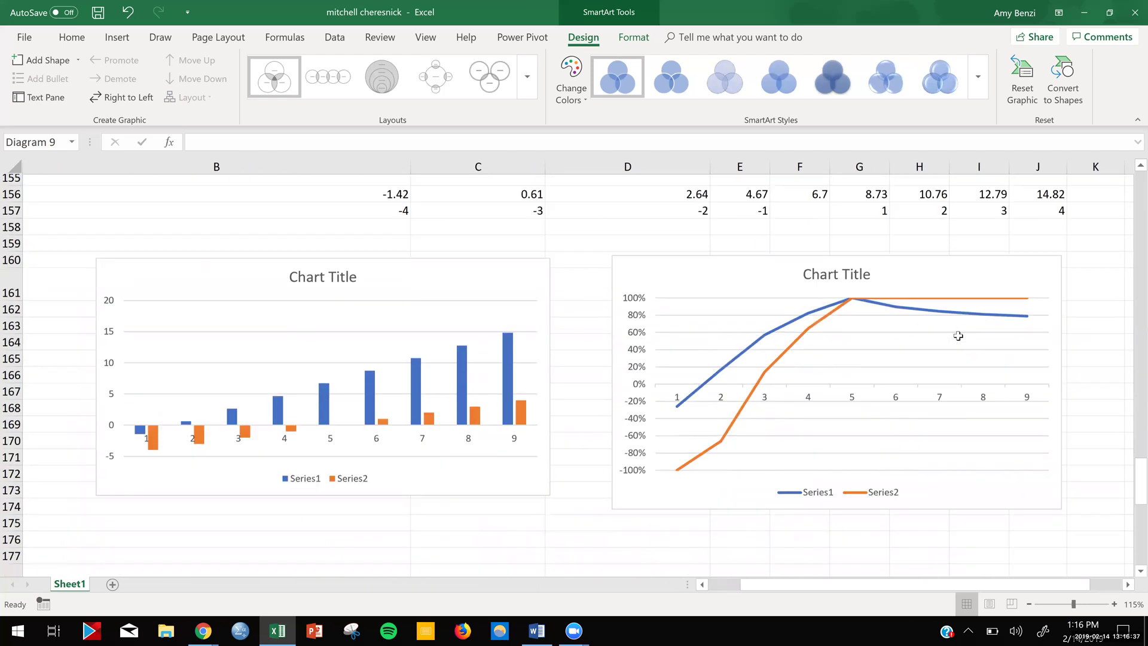
scroll(957, 336, up, 2)
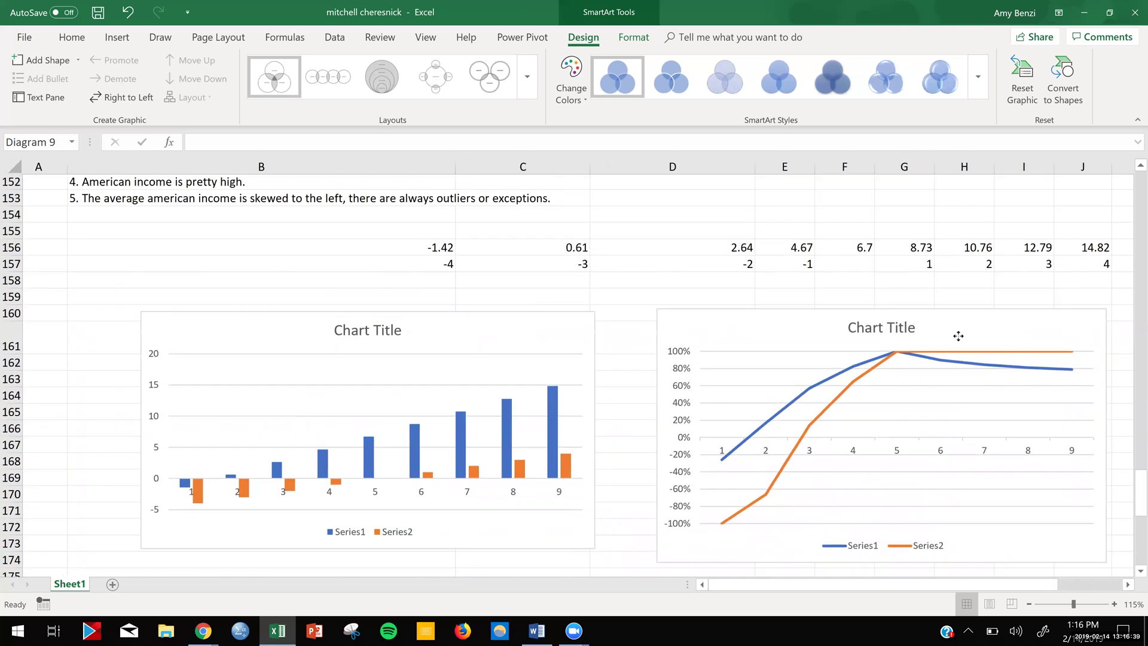
key(Tab)
double_click(958, 336)
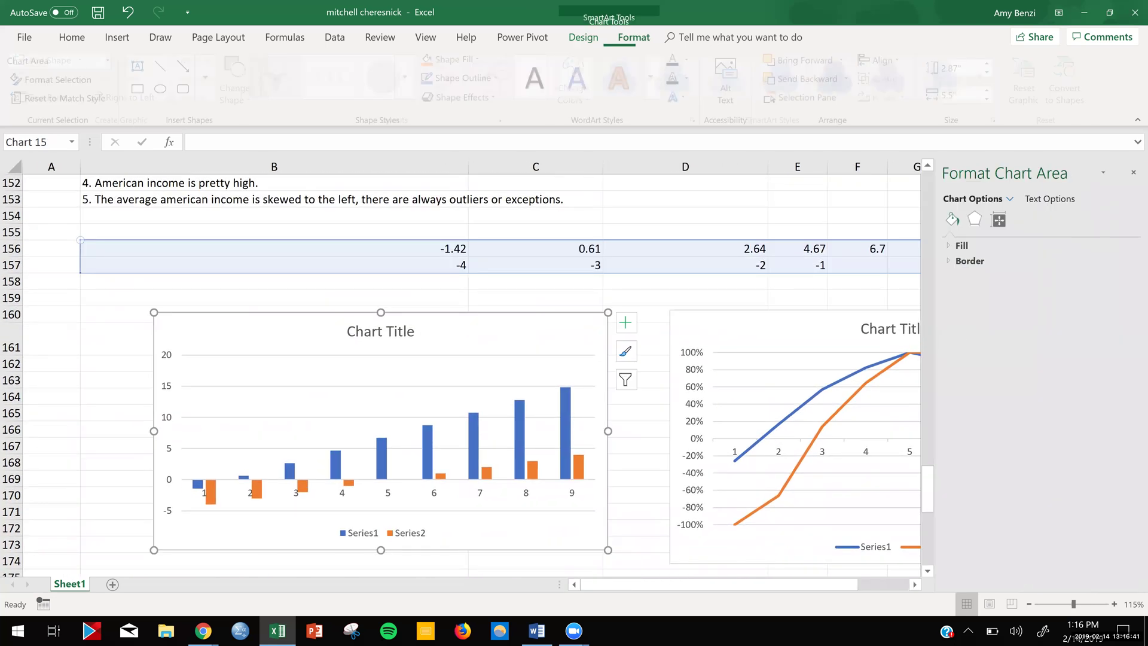
click(117, 429)
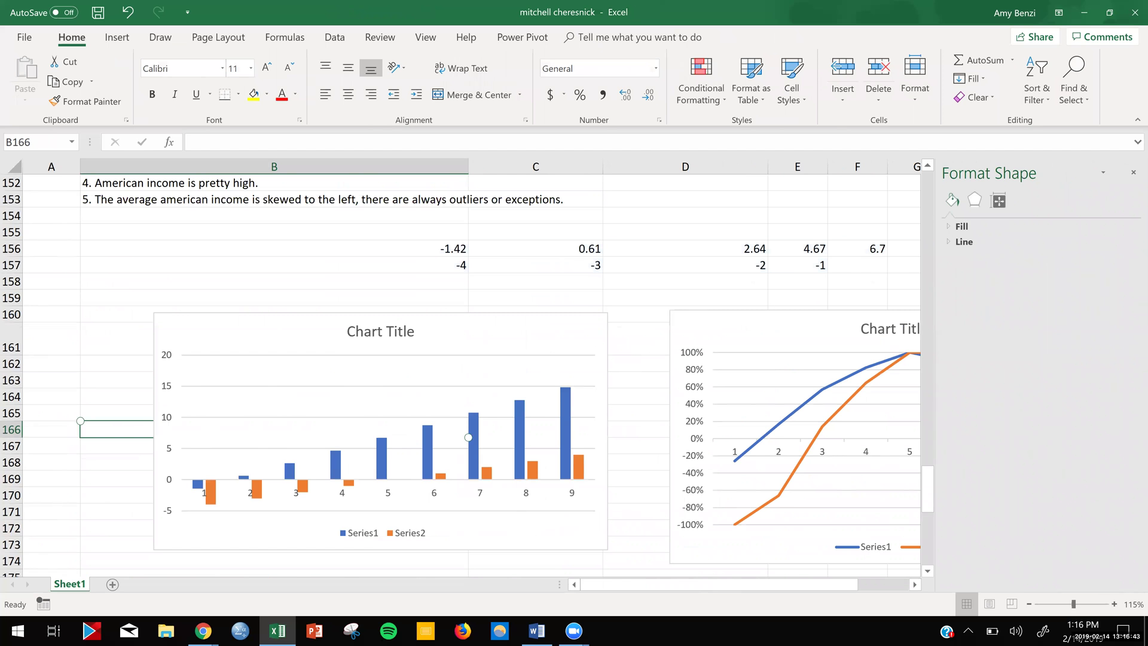
click(1133, 172)
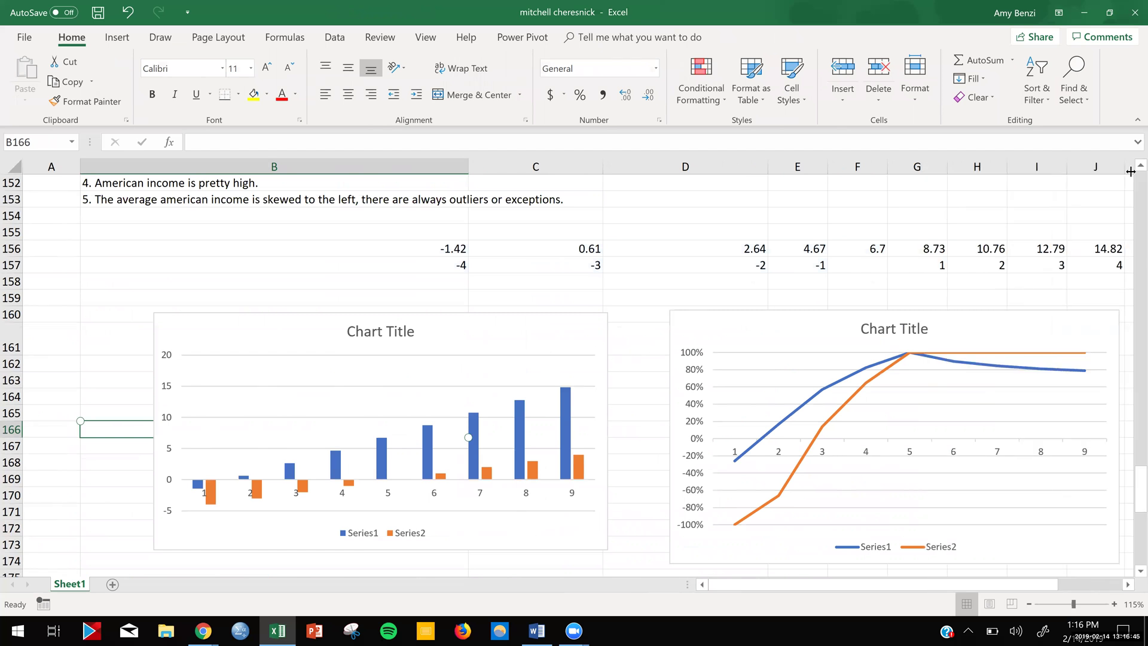
Step: Correct section 5's second answer in B150 to read "2. Depending on how much you sleep you could be anywhere on the chart."
scroll(1130, 172, up, 2)
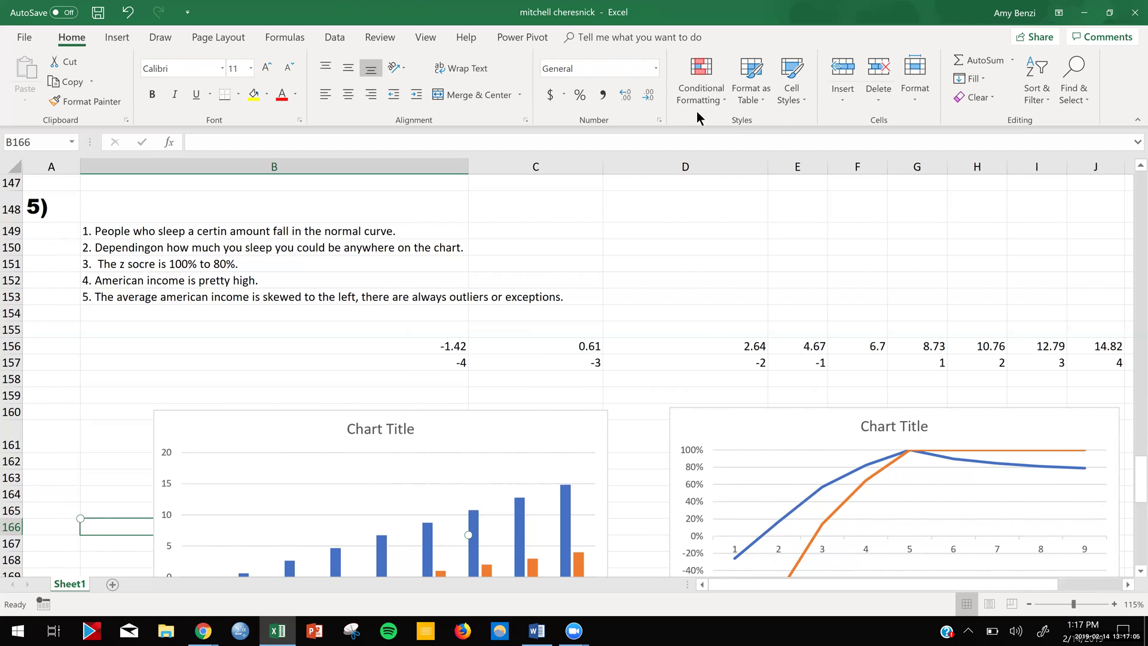
double_click(148, 247)
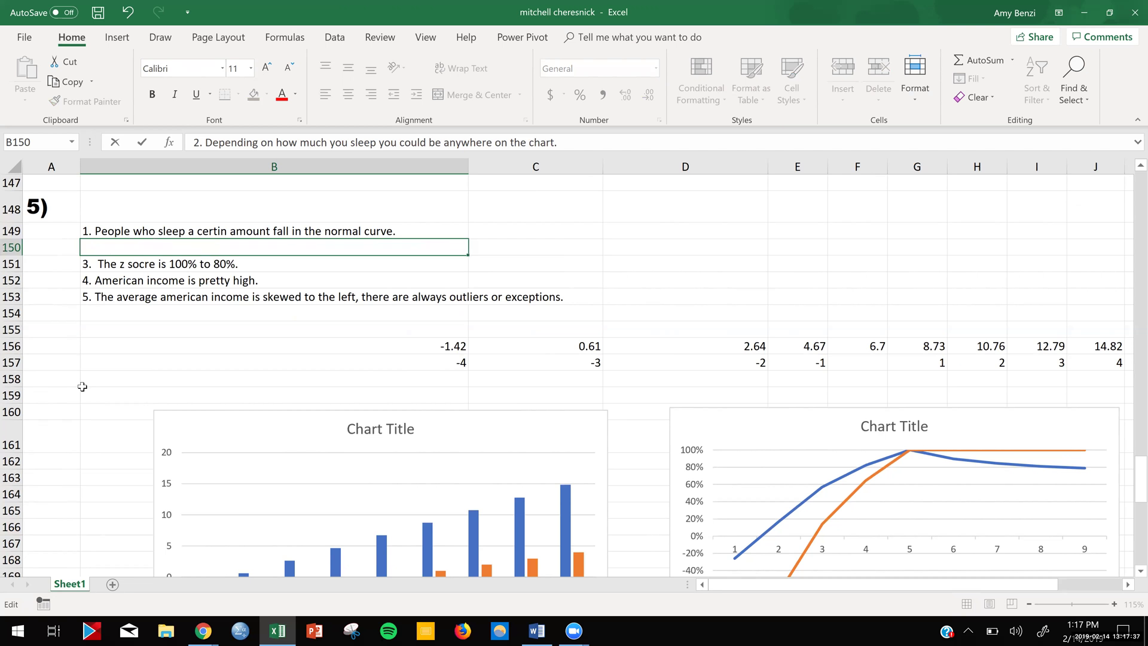
Step: Review section 6's written answers, the sales and profit table, and the profit chart
scroll(82, 387, down, 1)
scroll(82, 387, down, 9)
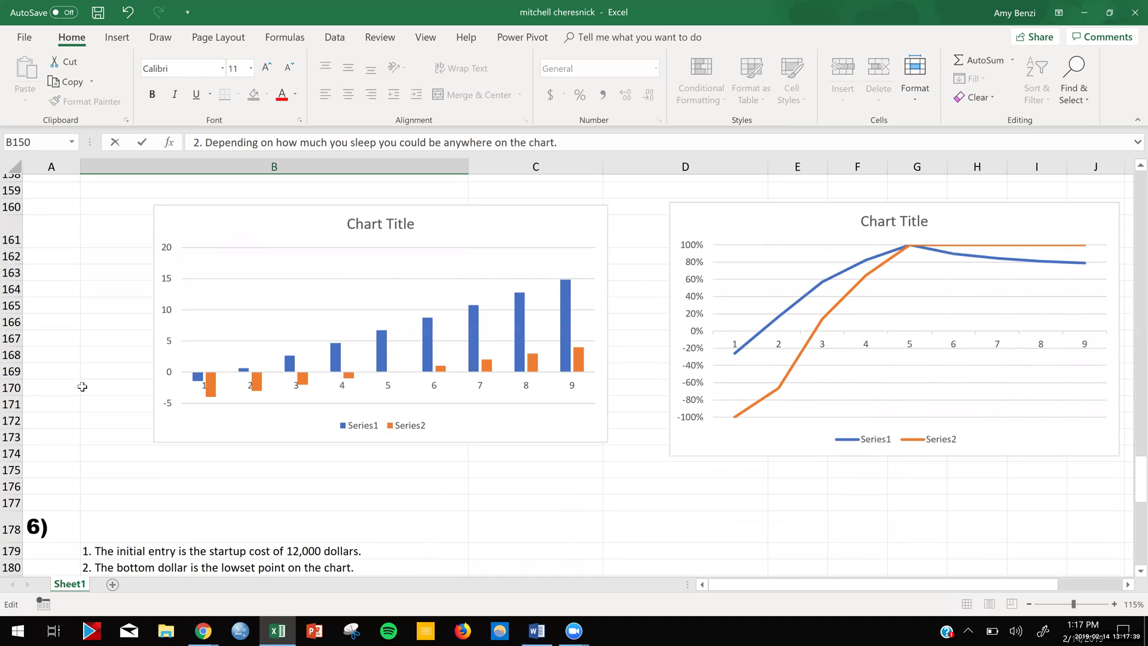
scroll(82, 386, up, 1)
scroll(82, 387, down, 2)
scroll(82, 387, down, 2)
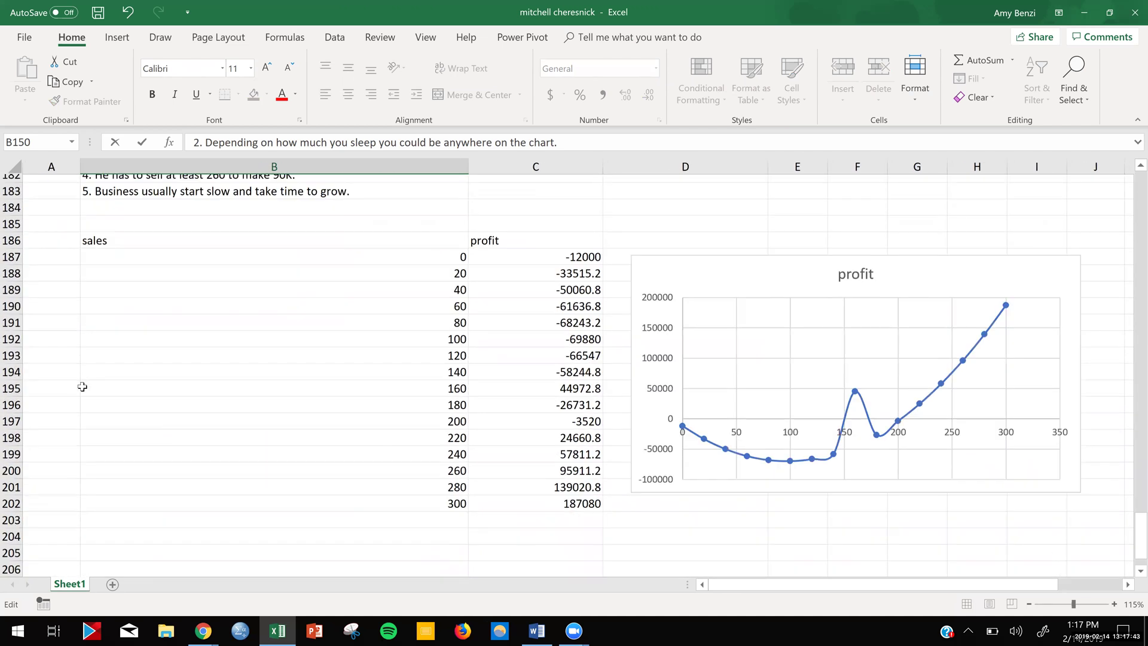
scroll(81, 387, up, 2)
scroll(81, 386, down, 1)
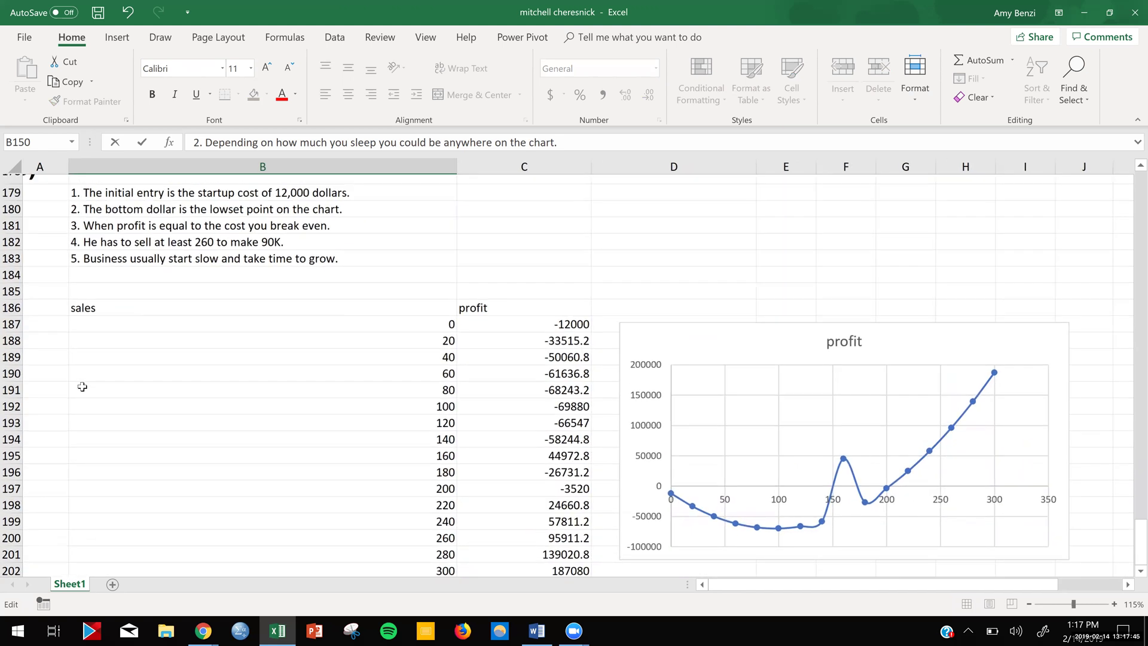
scroll(82, 387, up, 1)
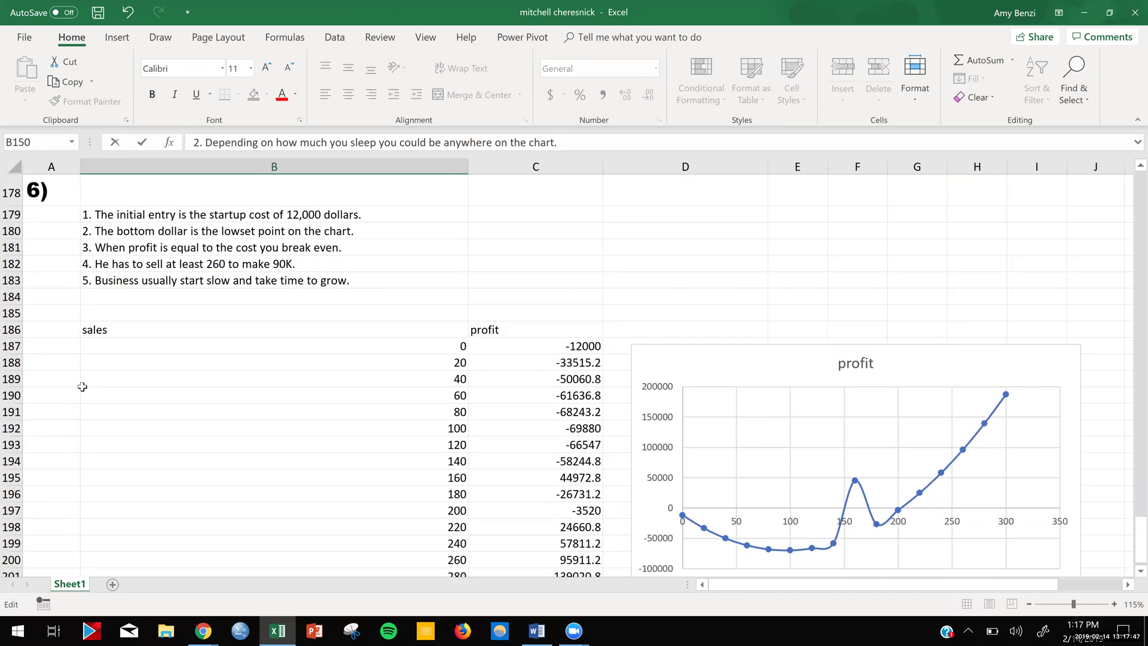